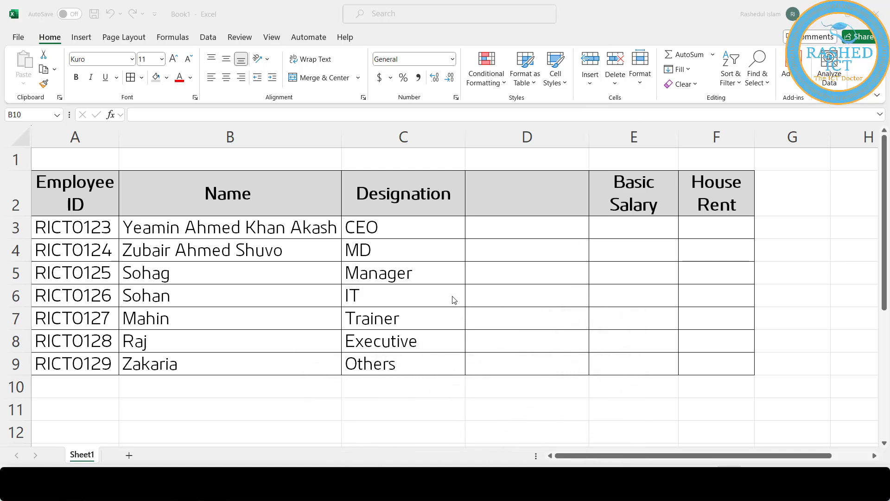
- Pick CEO from the existing drop-down list in cell C3 of the Designation column
{"action": "left_click", "coordinate": [411, 199]}
{"action": "left_click", "coordinate": [392, 213]}
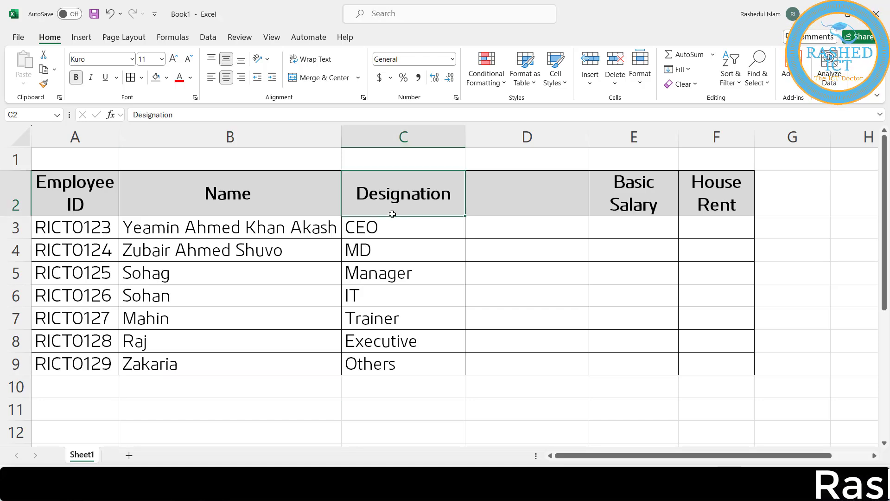
{"action": "left_click", "coordinate": [392, 227]}
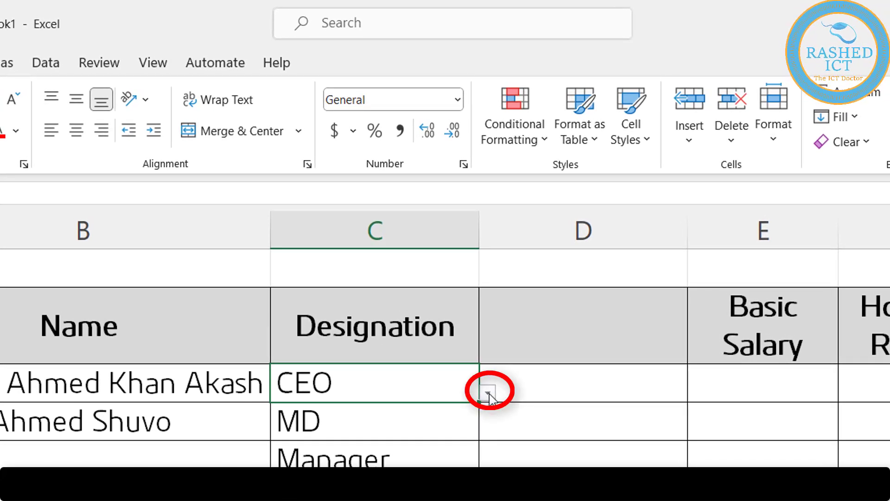
{"action": "left_click", "coordinate": [488, 394]}
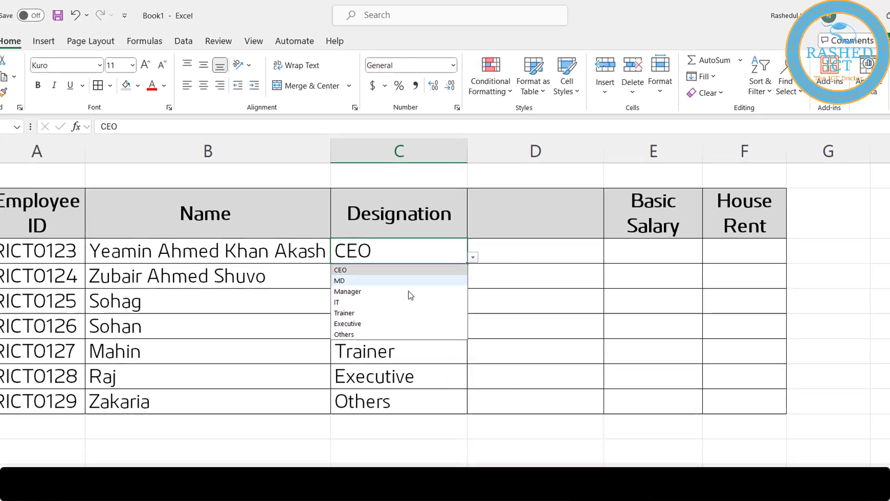
{"action": "left_click", "coordinate": [413, 270]}
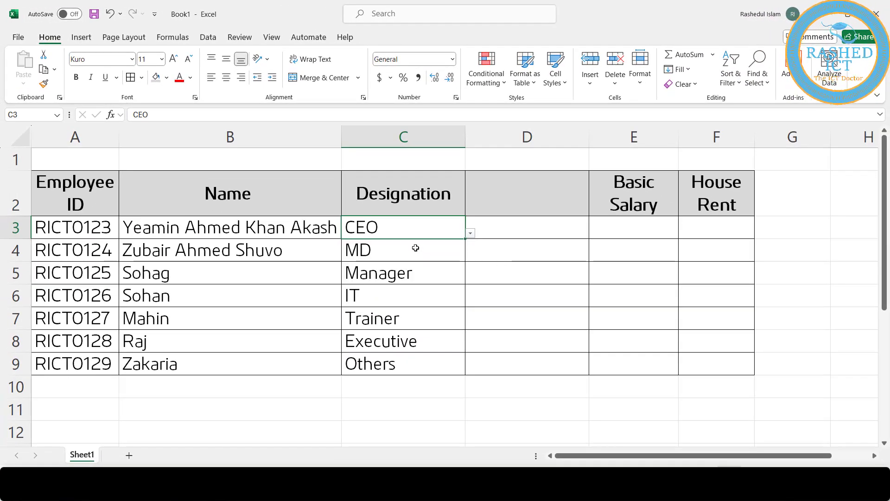
- Use the Designation drop-down lists to set cells C4 and C5 to Trainer
{"action": "left_click", "coordinate": [415, 249]}
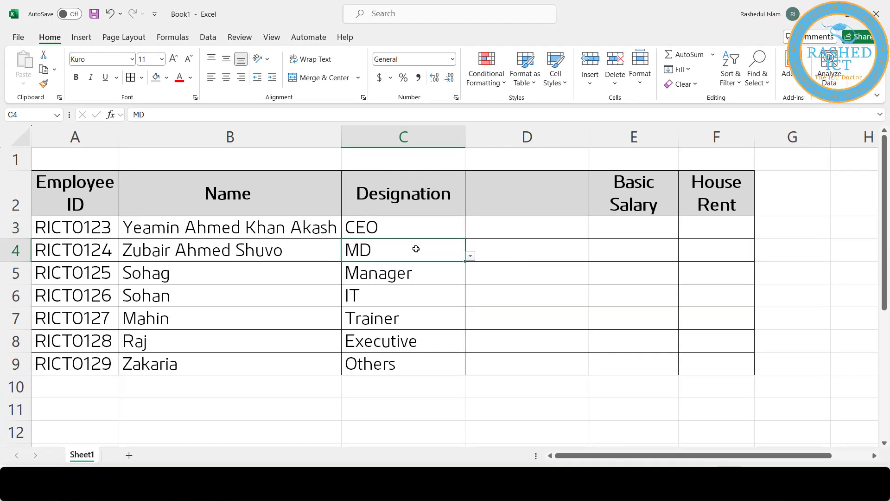
{"action": "left_click", "coordinate": [470, 258]}
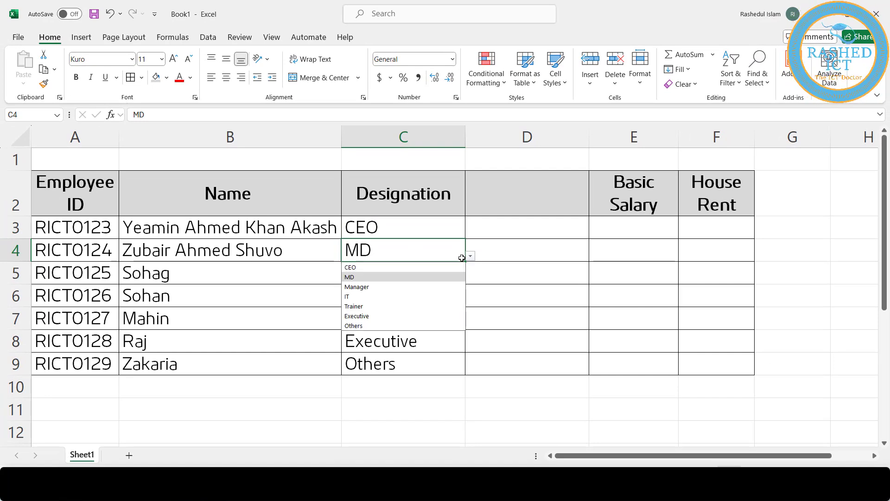
{"action": "left_click", "coordinate": [432, 307]}
{"action": "left_click", "coordinate": [428, 278]}
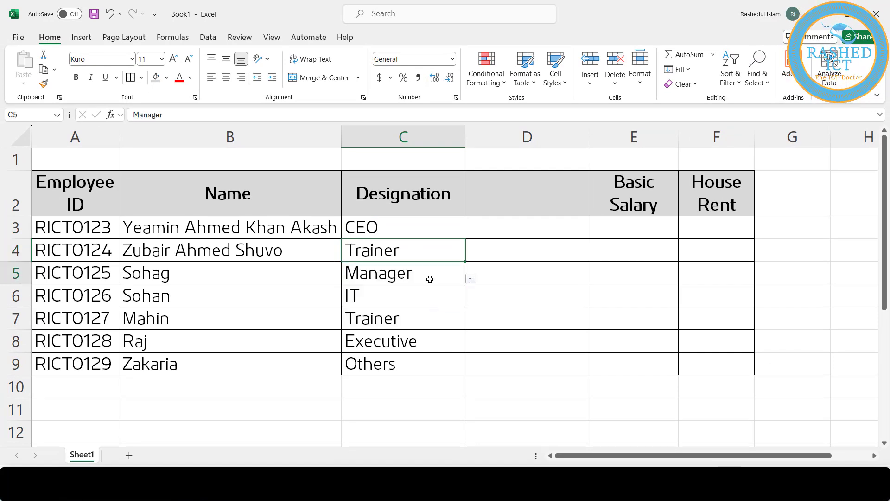
{"action": "left_click", "coordinate": [471, 279]}
{"action": "left_click", "coordinate": [438, 330]}
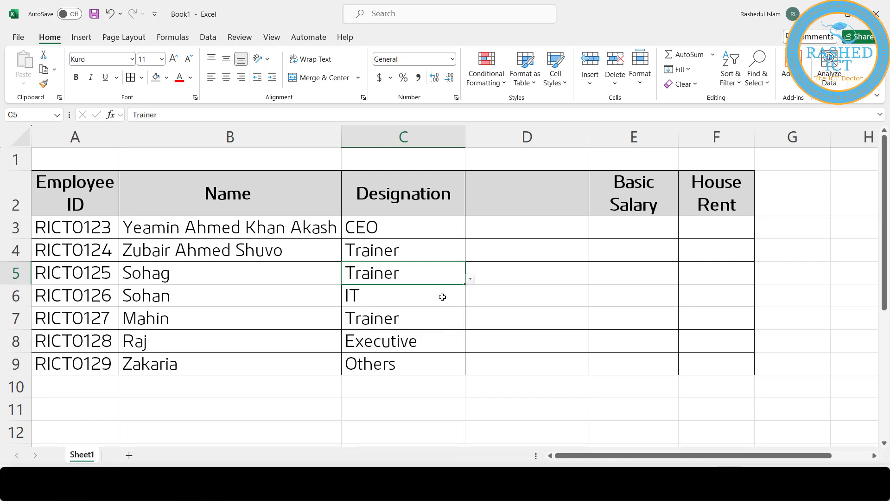
- Set the designation in cell C6 to Trainer from its drop-down list
{"action": "left_click", "coordinate": [443, 297]}
{"action": "left_click", "coordinate": [471, 302]}
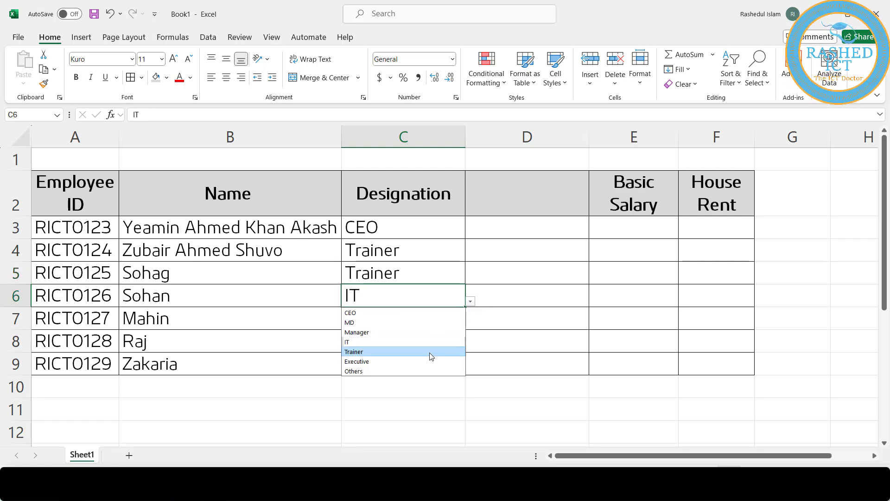
{"action": "left_click", "coordinate": [431, 353]}
- Change the designation in cell C4 to IT and in cell C5 to MD using their drop-down lists
{"action": "left_click", "coordinate": [441, 250]}
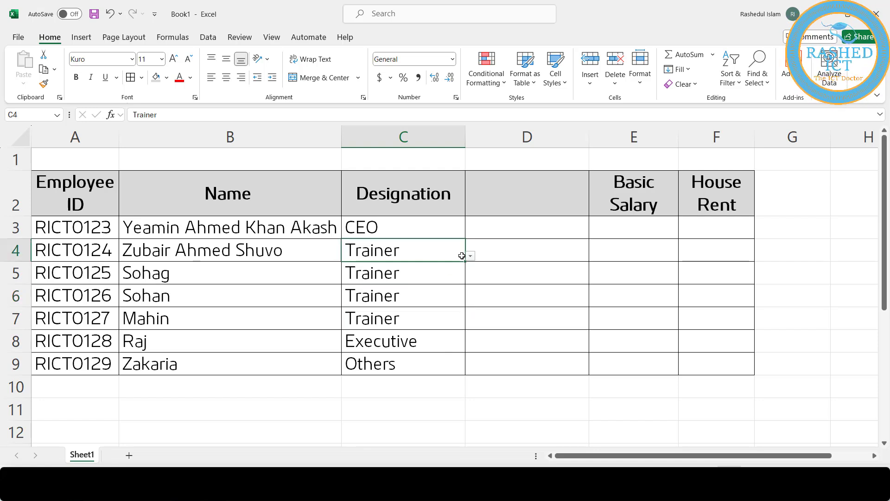
{"action": "left_click", "coordinate": [471, 256]}
{"action": "left_click", "coordinate": [435, 296]}
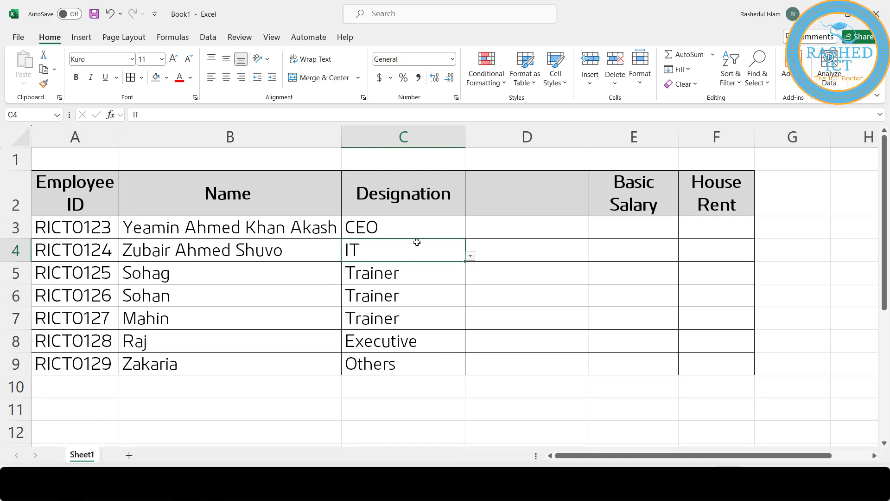
{"action": "left_click", "coordinate": [437, 277]}
{"action": "left_click", "coordinate": [471, 279]}
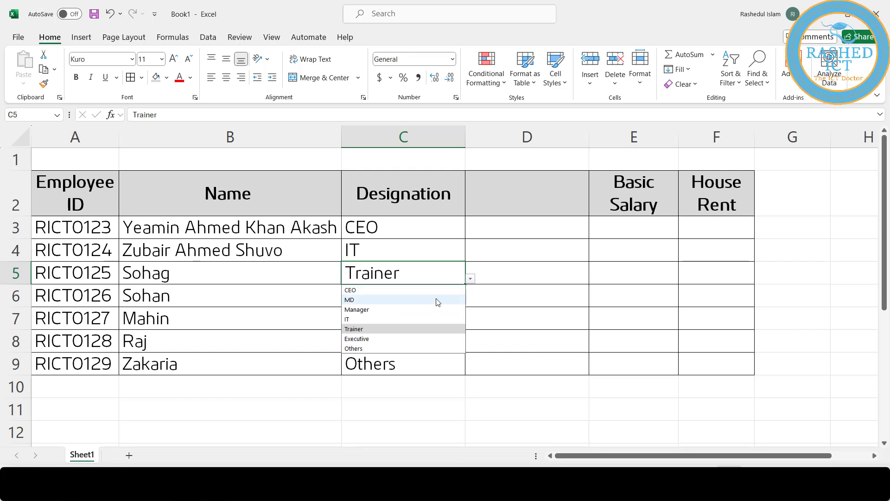
{"action": "left_click", "coordinate": [434, 301]}
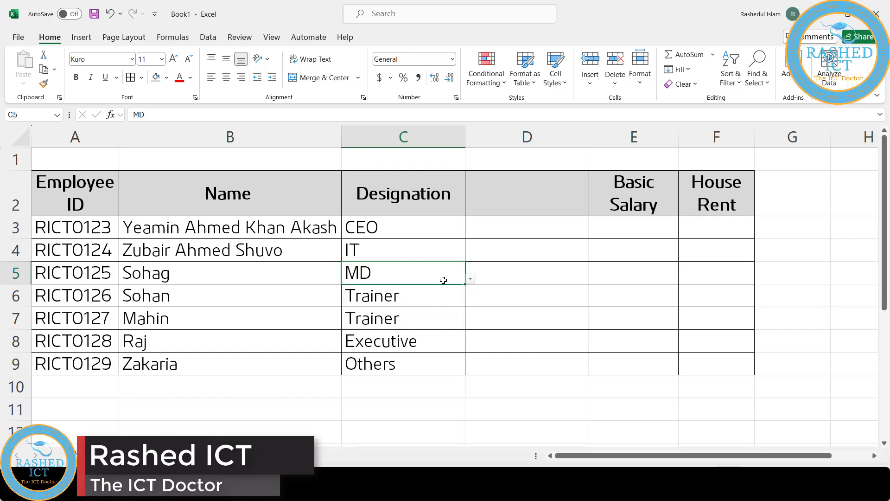
- Set the designation in cell C4 to MD and in cell C5 to Manager from their drop-down lists
{"action": "left_click", "coordinate": [440, 251]}
{"action": "left_click", "coordinate": [471, 256]}
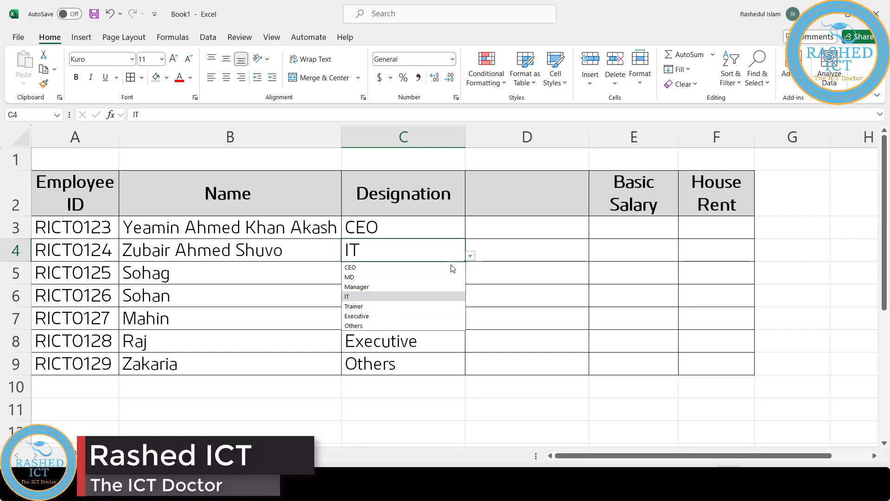
{"action": "left_click", "coordinate": [448, 278]}
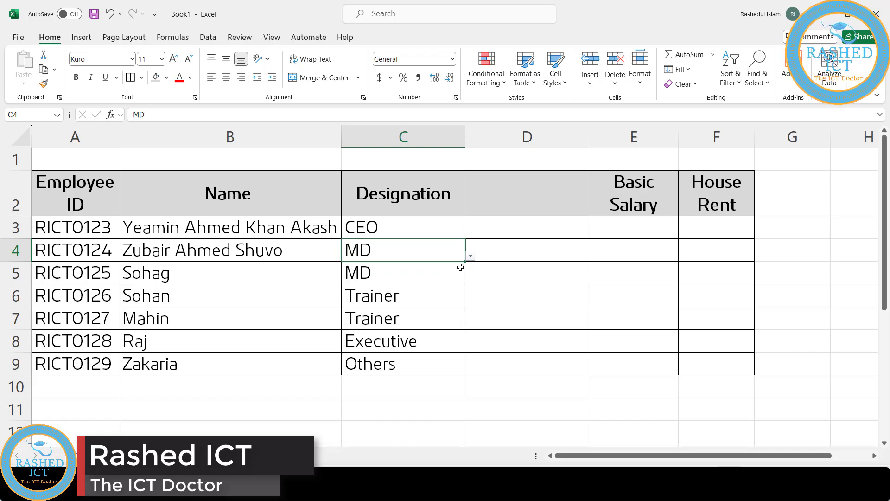
{"action": "left_click", "coordinate": [460, 268]}
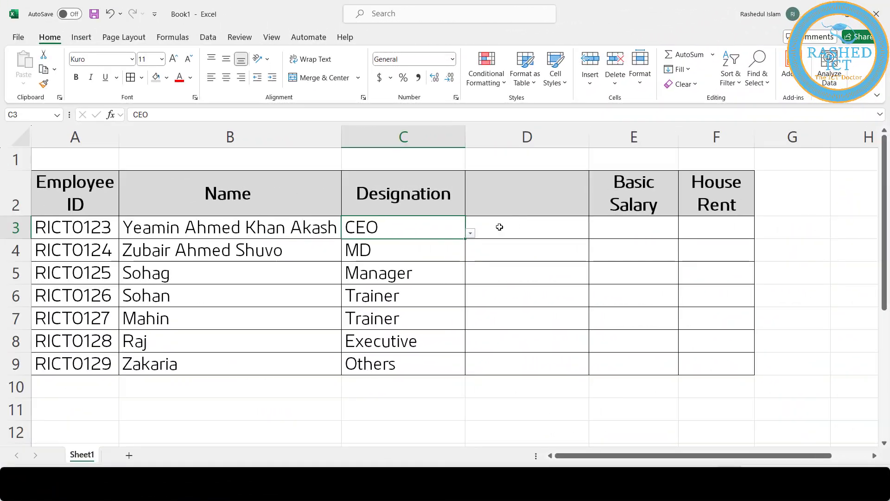
- Open Data Validation for the empty cell D3 and set the allowed criteria to List
{"action": "left_click", "coordinate": [527, 223]}
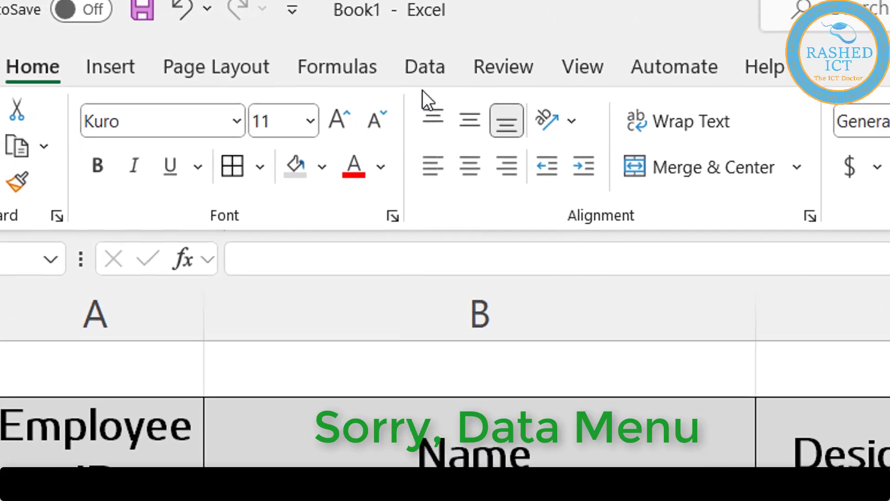
{"action": "left_click", "coordinate": [426, 62]}
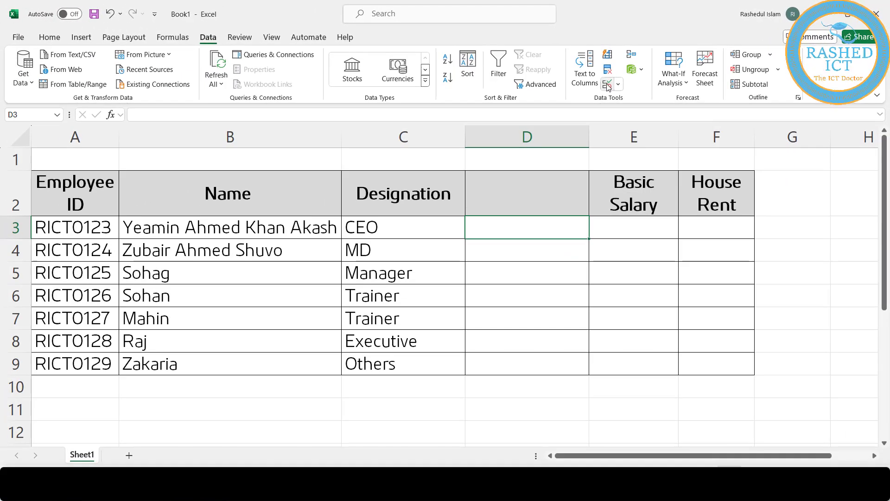
{"action": "left_click", "coordinate": [482, 123]}
{"action": "left_click_drag", "start_coordinate": [501, 88], "coordinate": [479, 68]}
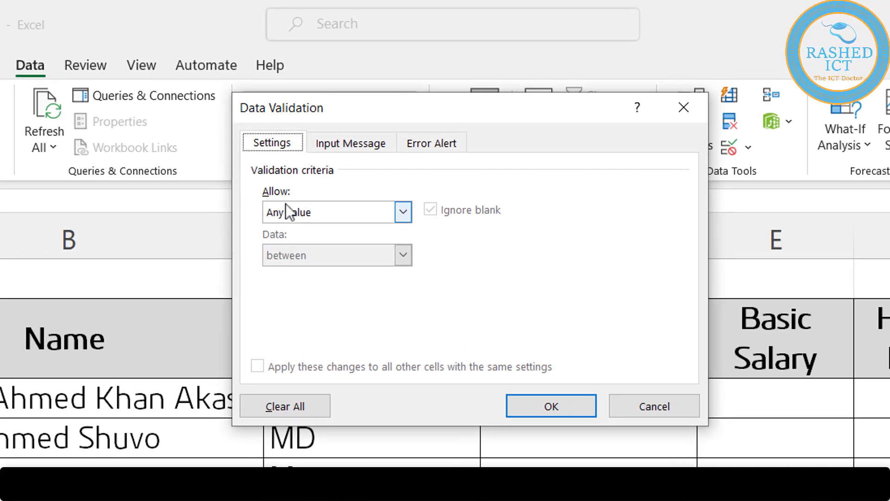
{"action": "left_click", "coordinate": [344, 210]}
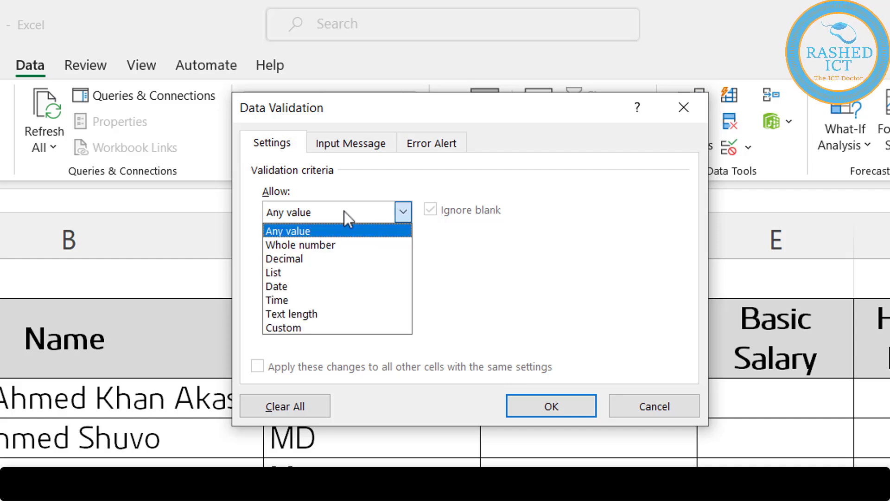
{"action": "left_click", "coordinate": [316, 272]}
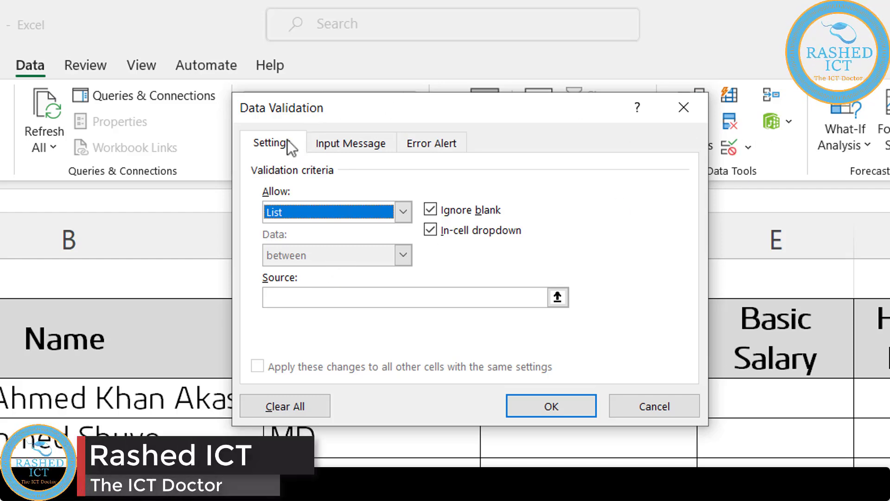
{"action": "left_click", "coordinate": [339, 215]}
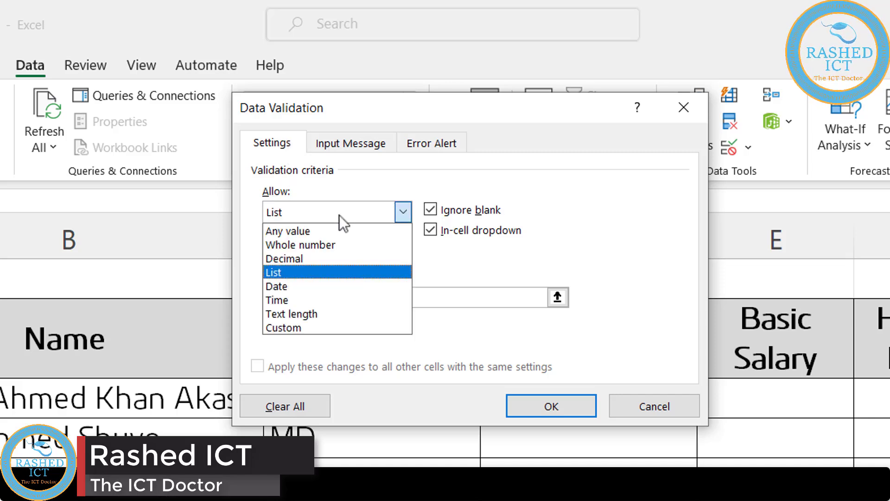
{"action": "left_click", "coordinate": [308, 272]}
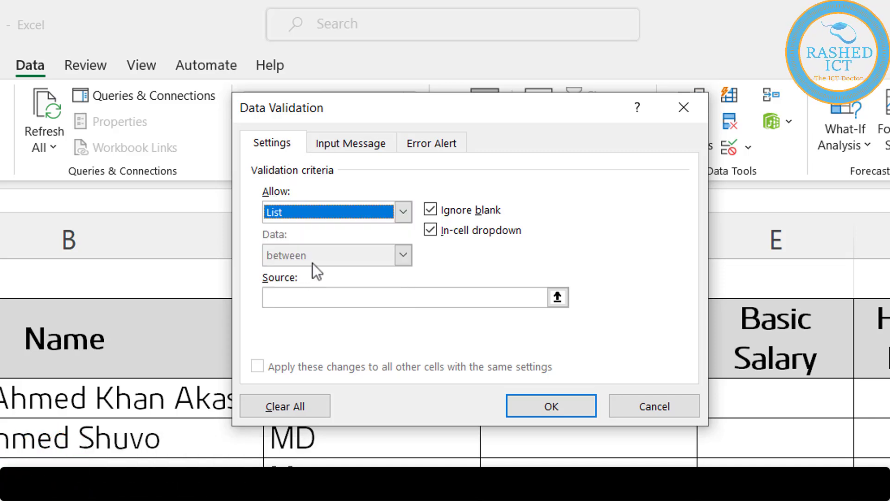
- Enter CEO,MD,Manager,Trainer, Executive,IT,Others as the validation list's source and apply it to cell D3
{"action": "left_click", "coordinate": [299, 296]}
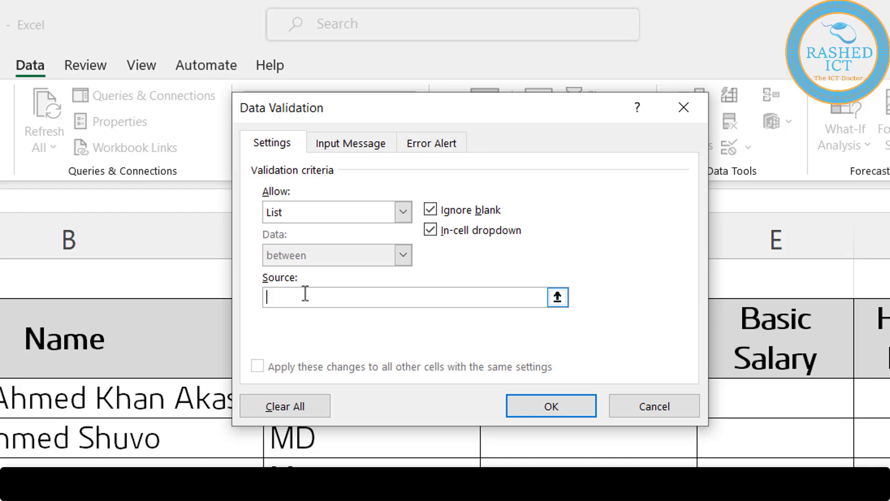
{"action": "left_click_drag", "start_coordinate": [333, 120], "coordinate": [533, 108]}
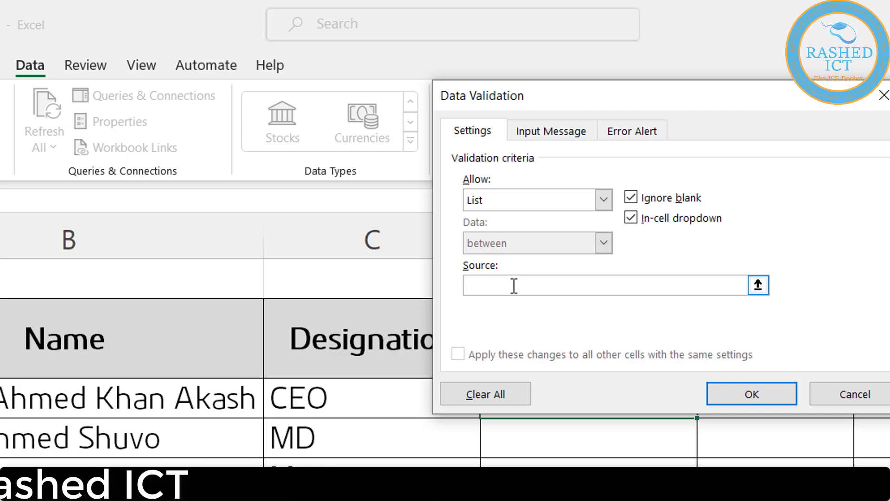
{"action": "type", "text": "CEO,MD,Manager,Trainer,"}
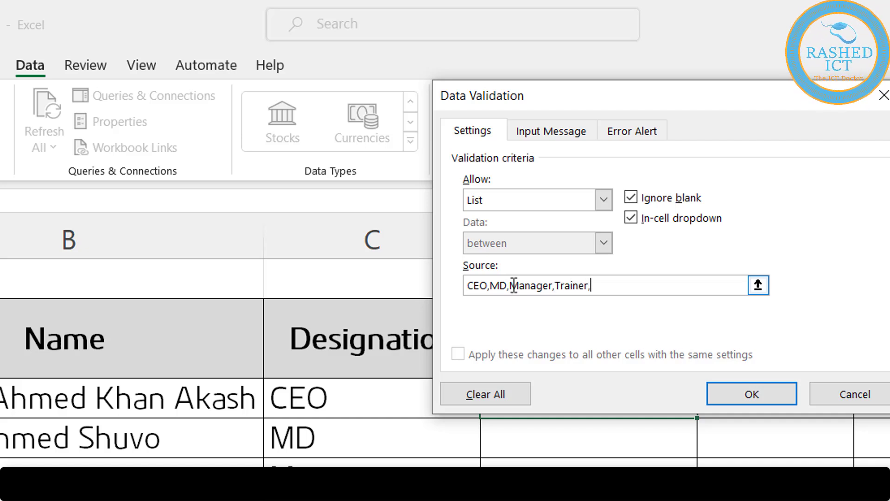
{"action": "type", "text": "Executive,IT,Others"}
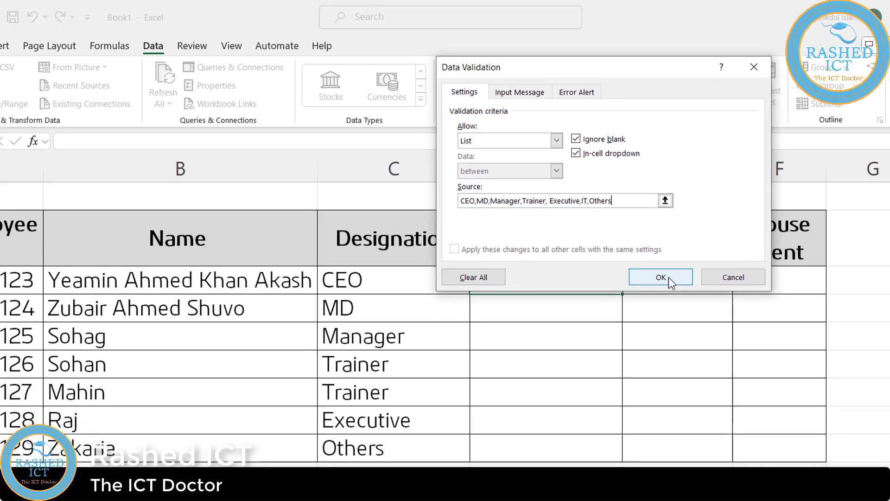
{"action": "left_click", "coordinate": [703, 325]}
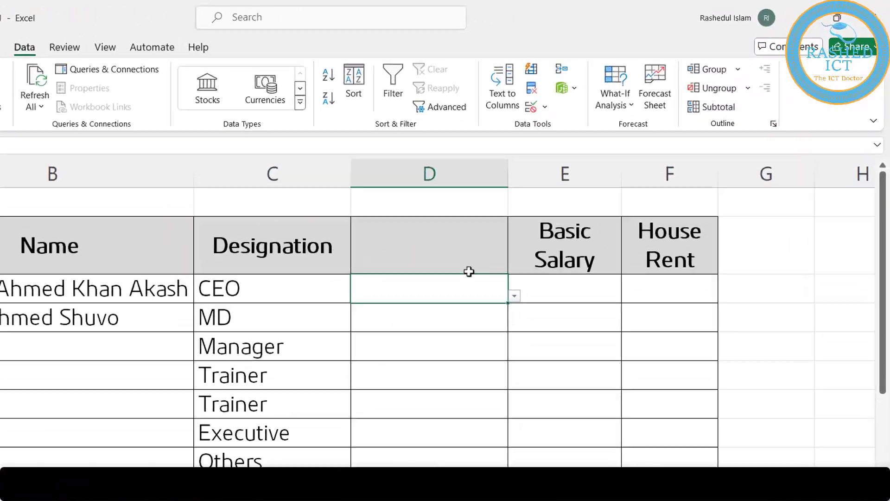
- Test the new drop-down list in cell D3 by choosing MD, switching to CEO, and returning to MD
{"action": "left_click", "coordinate": [594, 234]}
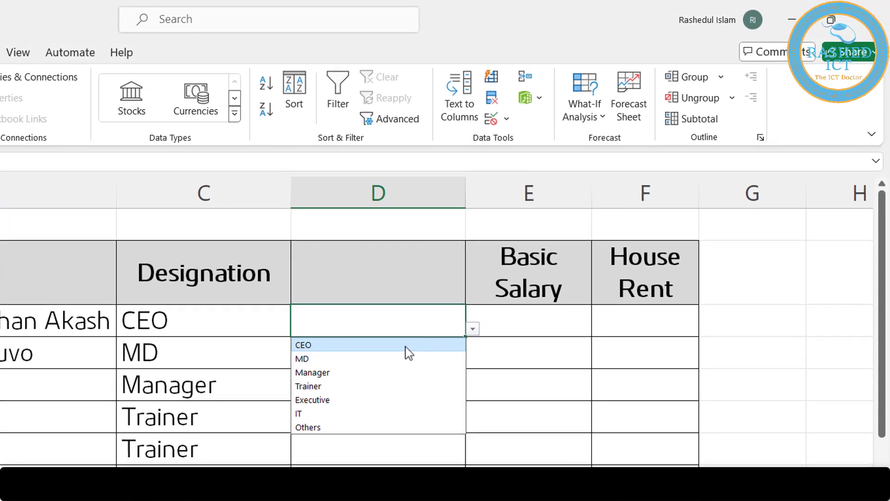
{"action": "left_click", "coordinate": [402, 359]}
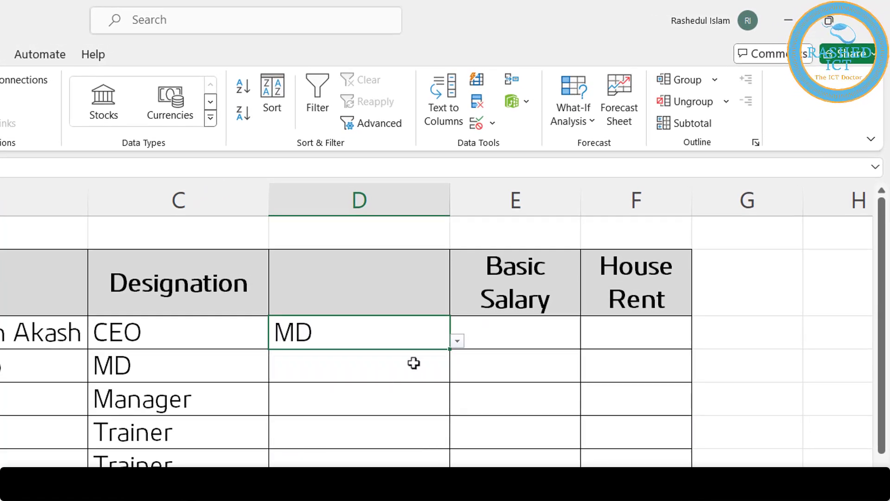
{"action": "left_click", "coordinate": [458, 342]}
{"action": "left_click", "coordinate": [436, 360]}
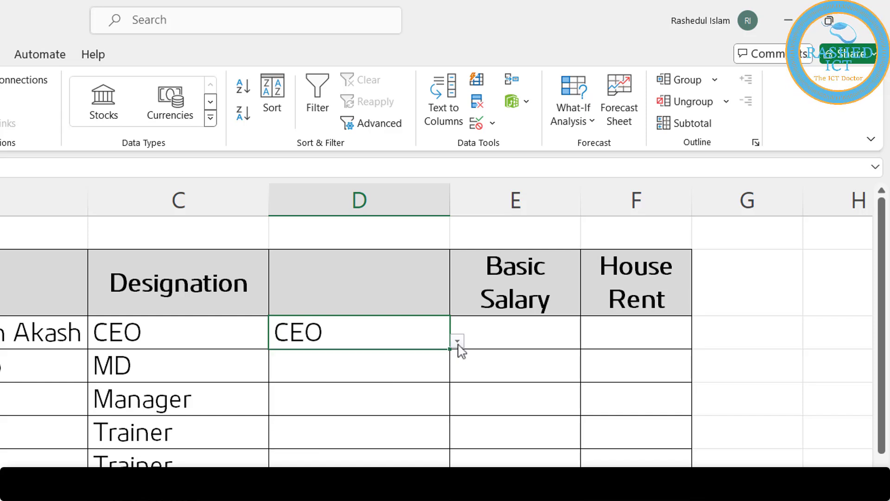
{"action": "left_click", "coordinate": [458, 343]}
{"action": "left_click", "coordinate": [433, 371]}
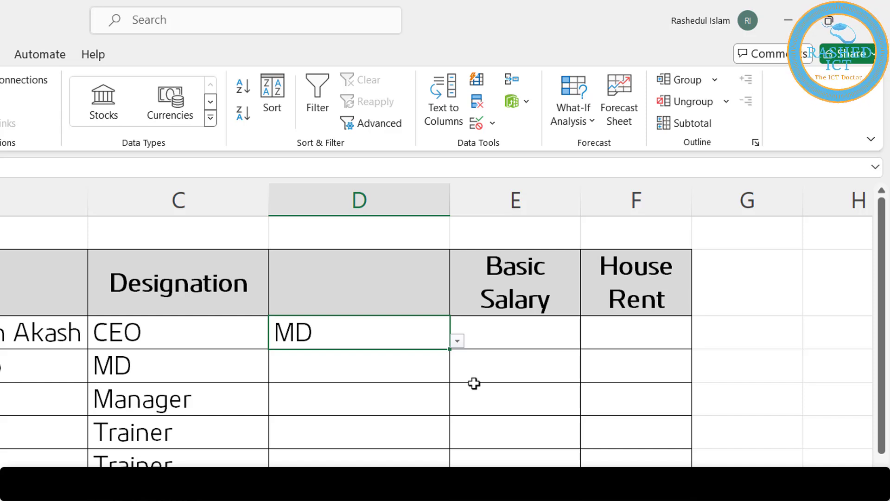
- Copy cell D3 with its drop-down list to cells D4 through D9 and clear the pasted values
{"action": "left_click", "coordinate": [423, 367]}
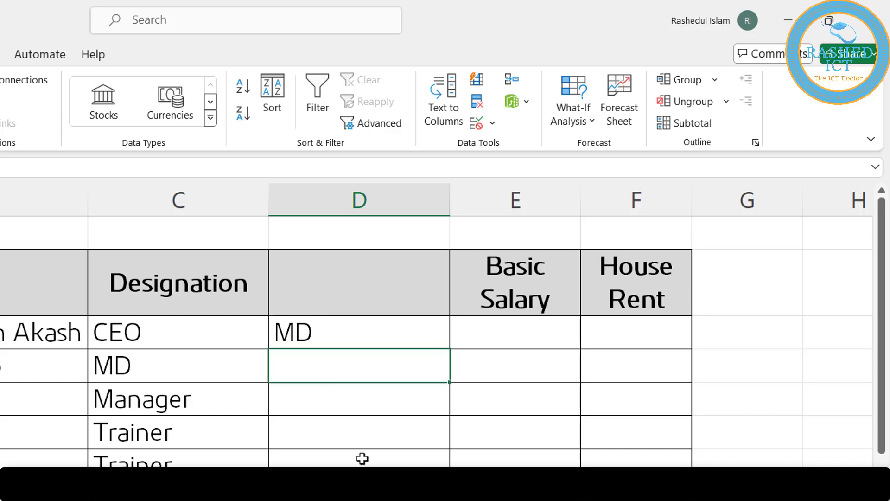
{"action": "left_click", "coordinate": [356, 330]}
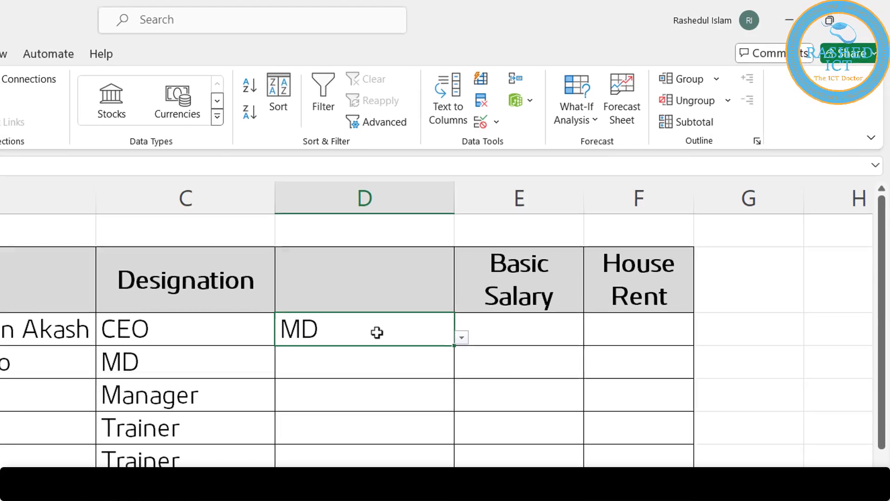
{"action": "key", "text": "ctrl+c"}
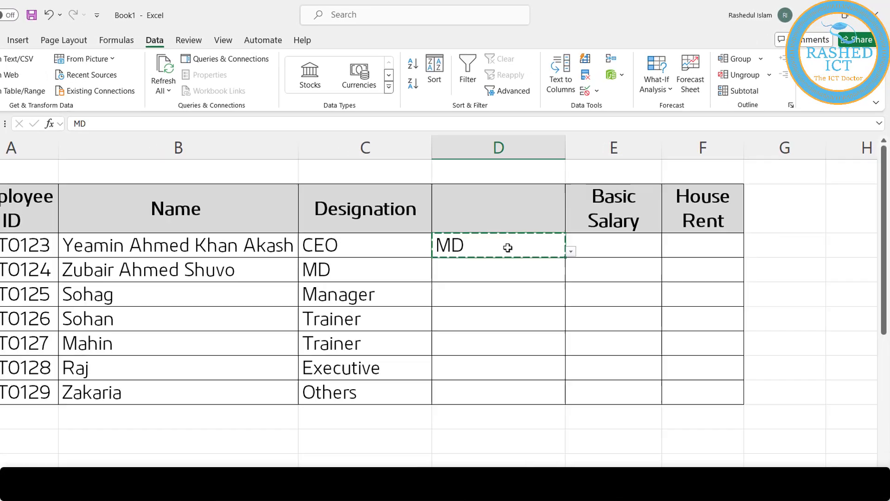
{"action": "left_click_drag", "start_coordinate": [455, 293], "coordinate": [461, 368]}
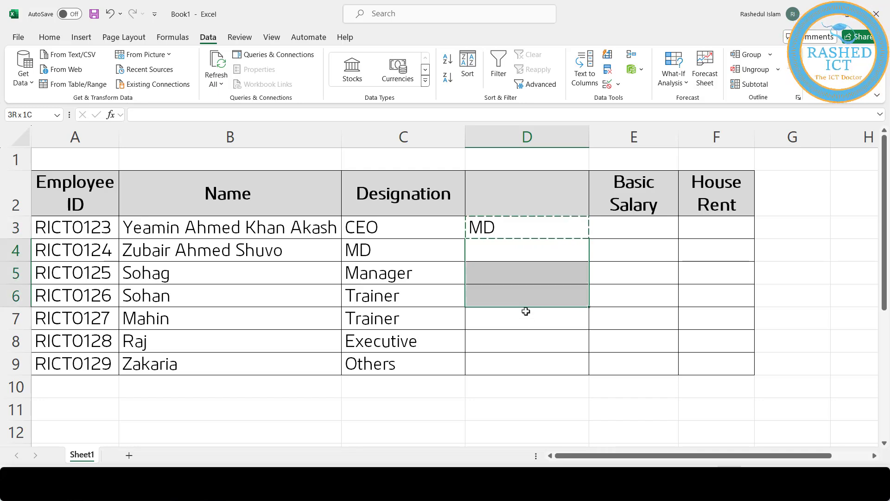
{"action": "left_click_drag", "start_coordinate": [526, 311], "coordinate": [528, 365]}
{"action": "key", "text": "ctrl+v"}
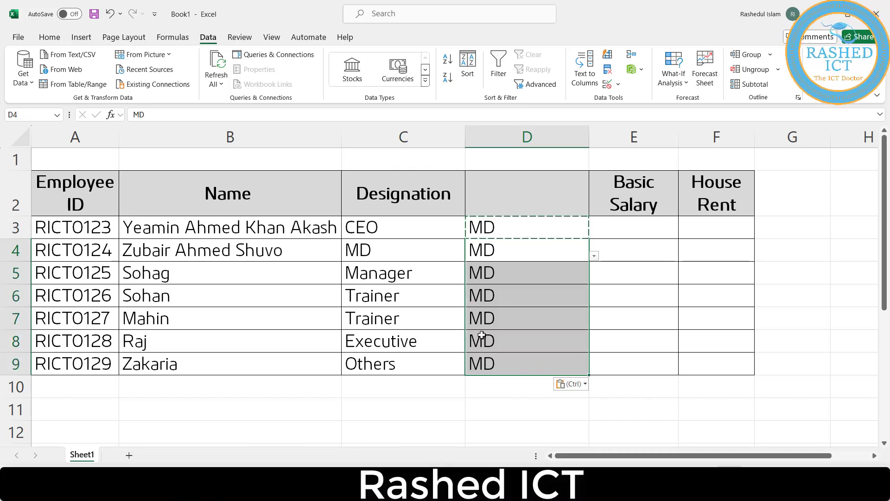
{"action": "key", "text": "Delete"}
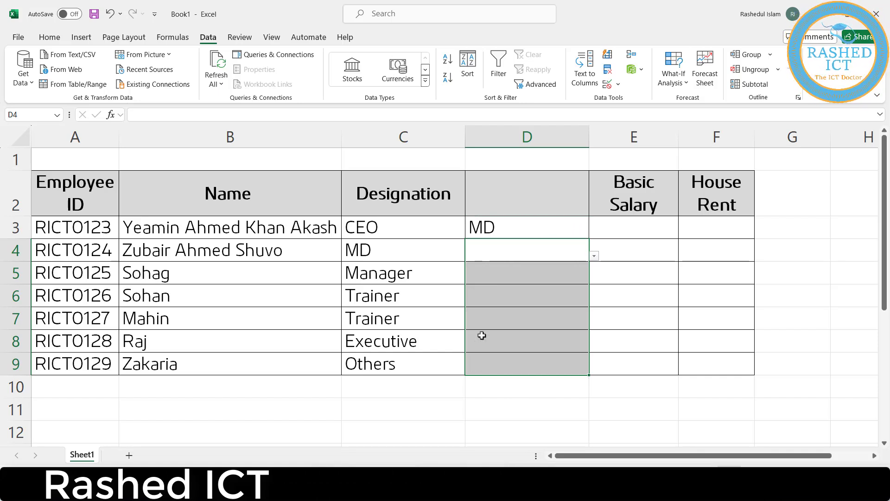
- Check the copied drop-down list's options in cell D5 without choosing a designation
{"action": "left_click", "coordinate": [556, 247]}
{"action": "left_click", "coordinate": [555, 273]}
{"action": "left_click", "coordinate": [594, 278]}
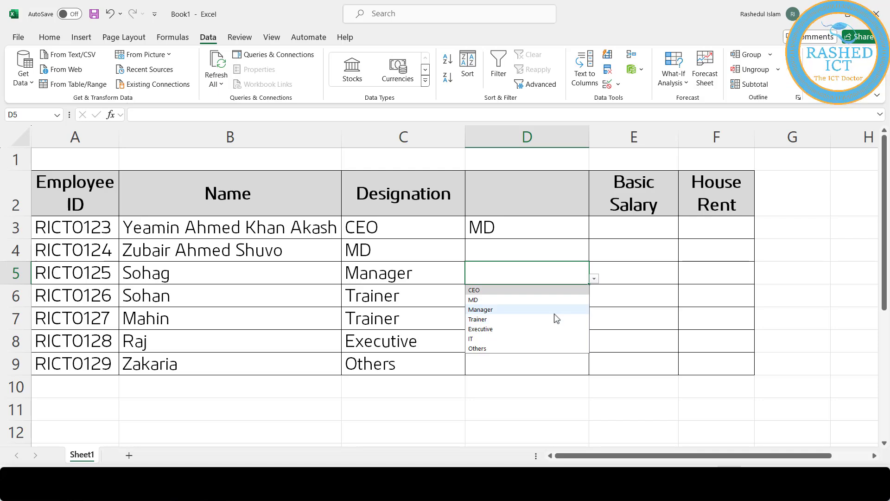
{"action": "left_click", "coordinate": [564, 244]}
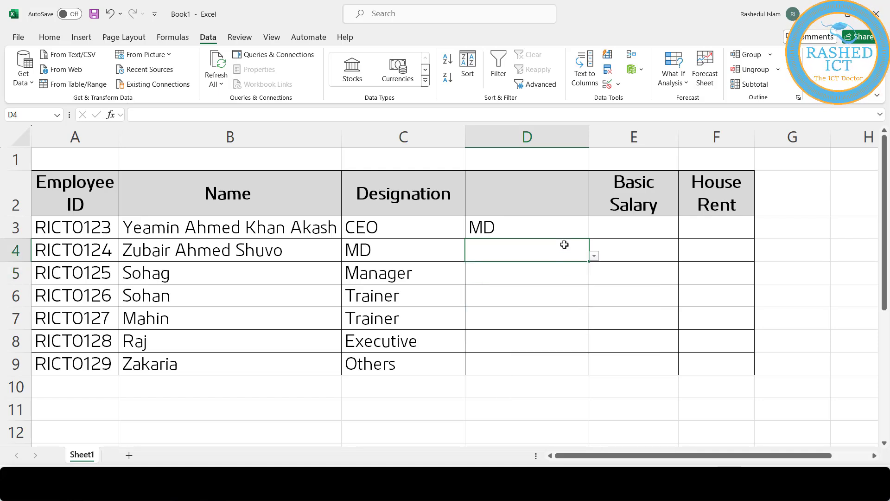
- Review the Data Validation list source for the range D3:D9 and apply it to the whole range
{"action": "left_click_drag", "start_coordinate": [544, 227], "coordinate": [531, 363]}
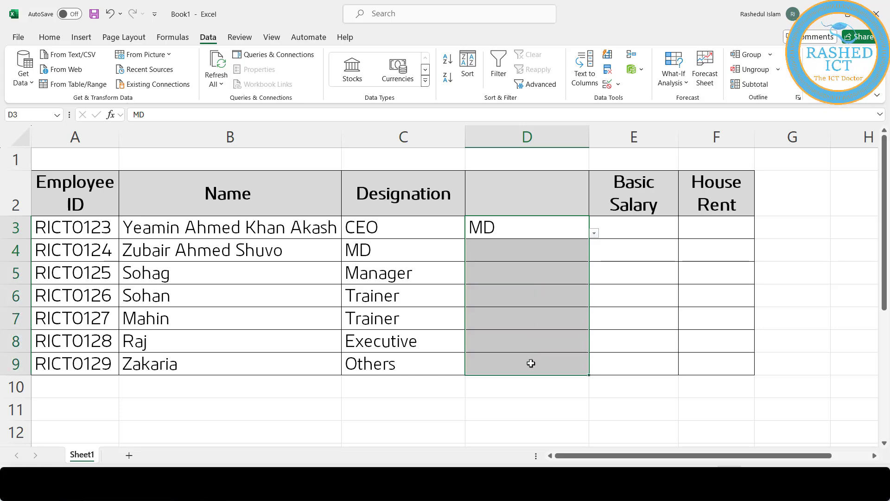
{"action": "left_click", "coordinate": [607, 84]}
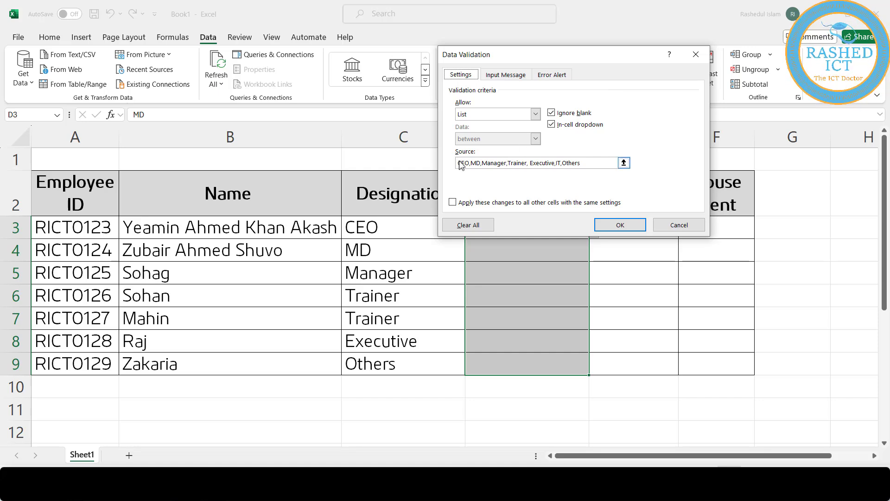
{"action": "left_click", "coordinate": [587, 161]}
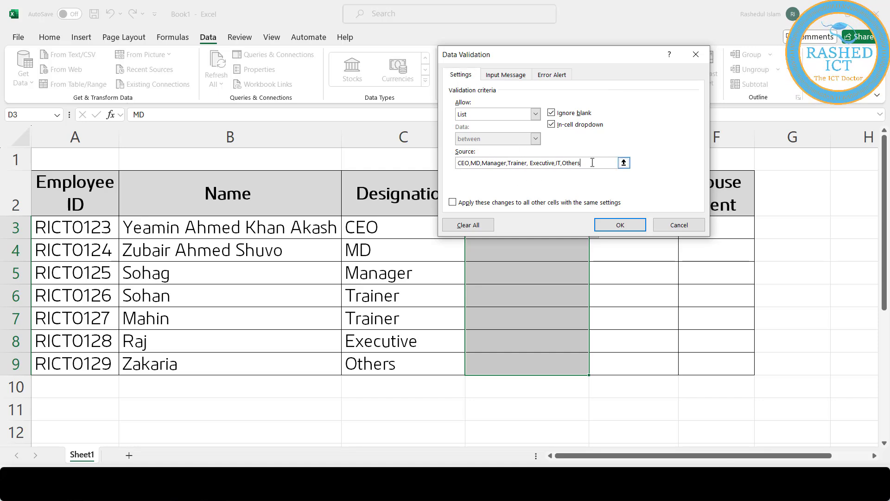
{"action": "left_click", "coordinate": [615, 226]}
- Choose Manager in cell D5 and MD in cell D6 from their drop-down lists, then select cell D3
{"action": "left_click", "coordinate": [525, 280]}
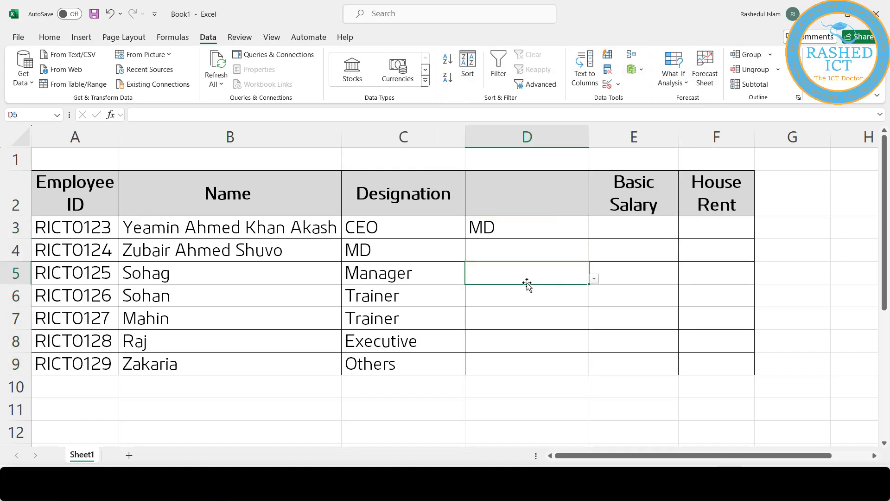
{"action": "left_click", "coordinate": [594, 278]}
{"action": "left_click", "coordinate": [551, 309]}
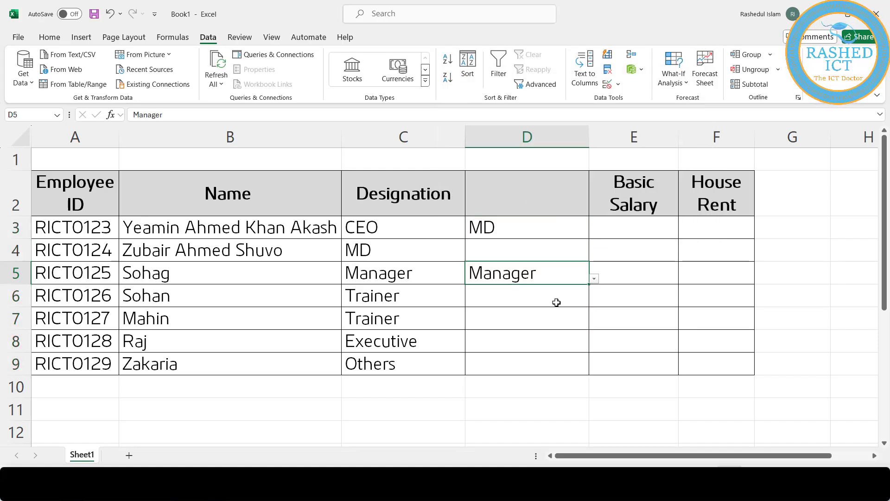
{"action": "left_click", "coordinate": [559, 302]}
{"action": "left_click", "coordinate": [594, 302]}
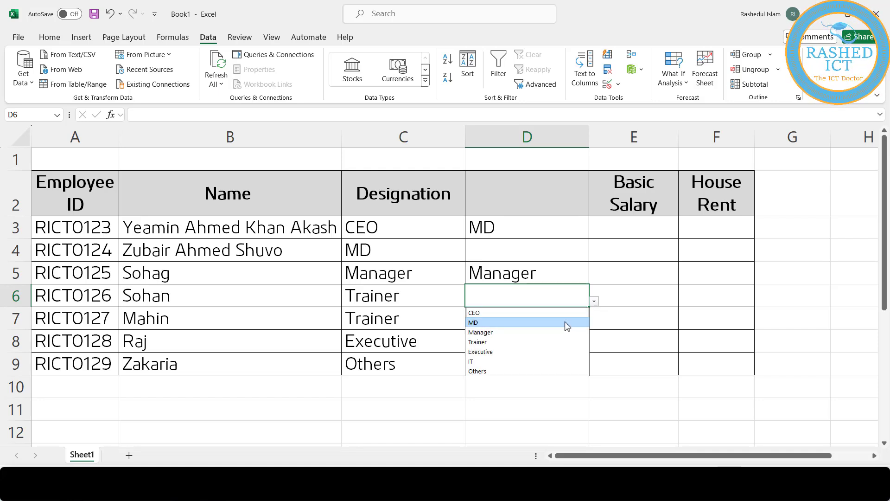
{"action": "left_click", "coordinate": [564, 321]}
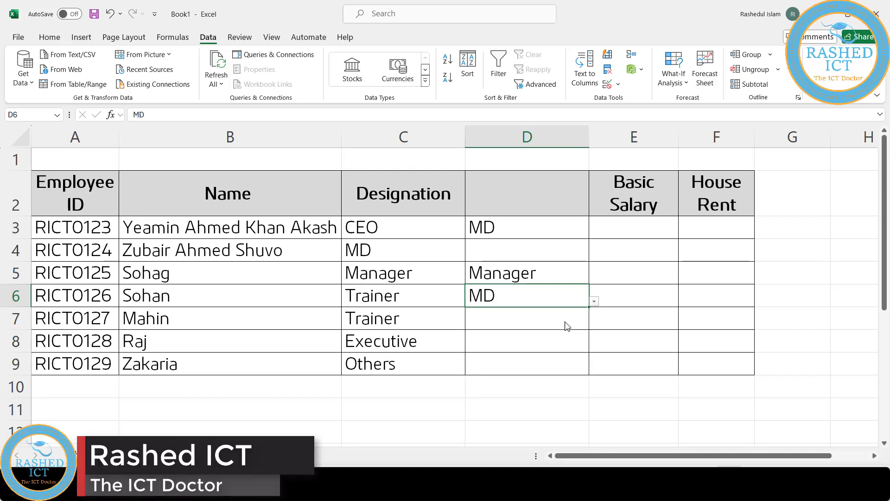
{"action": "left_click", "coordinate": [547, 247]}
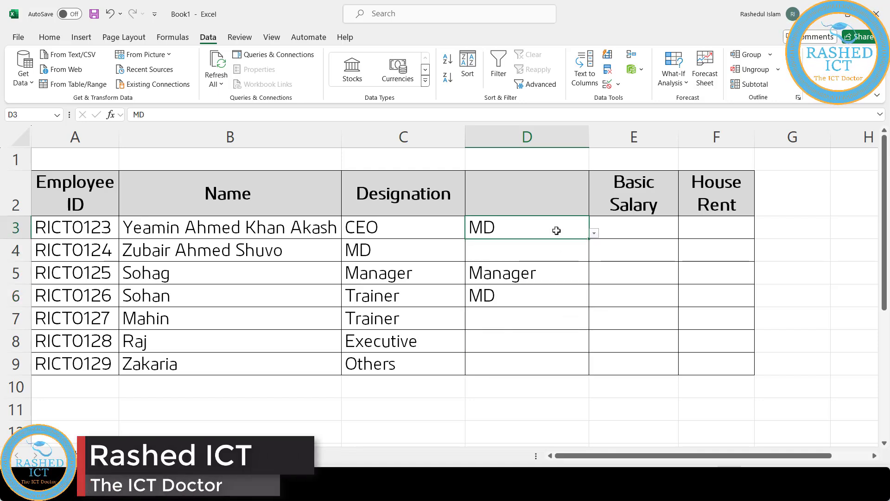
{"action": "left_click", "coordinate": [556, 230]}
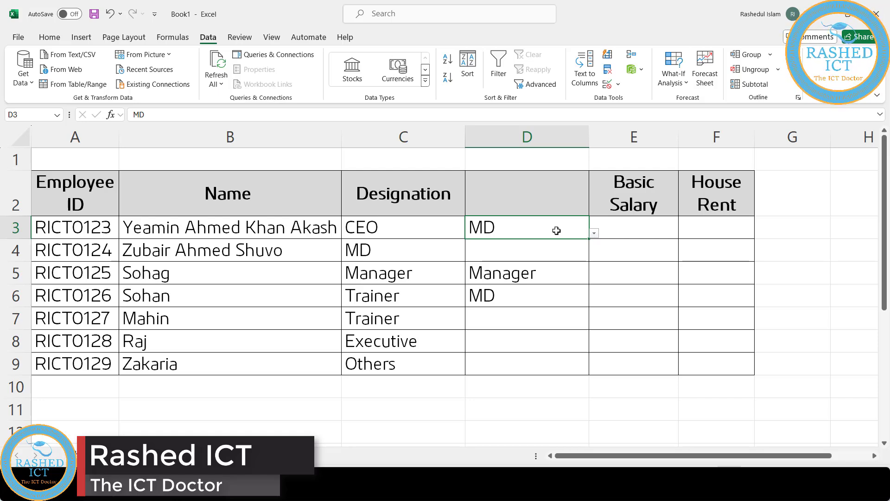